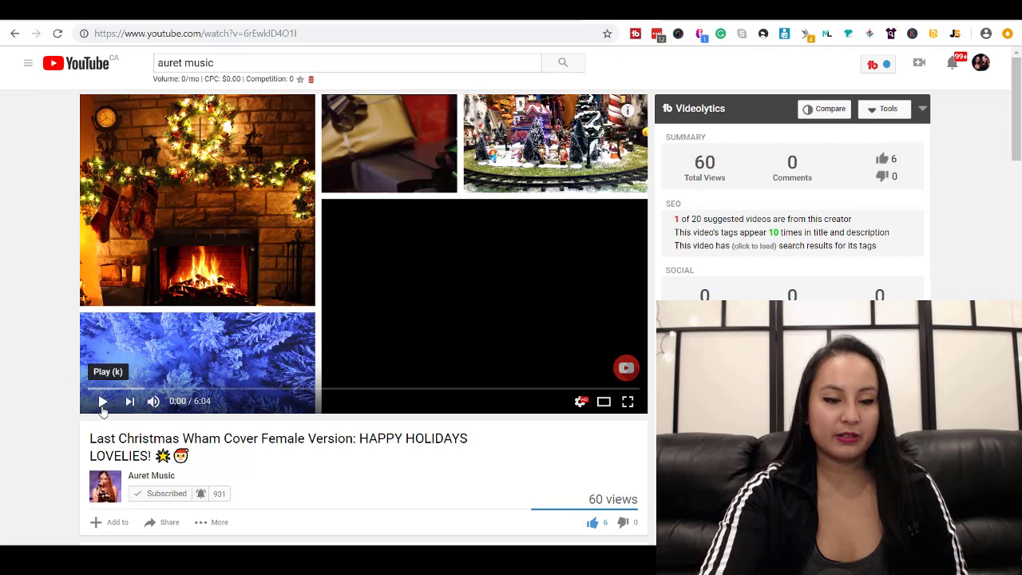
# Play the opening of the Last Christmas cover video, pause it and jump to 0:24
pyautogui.click(102, 403)
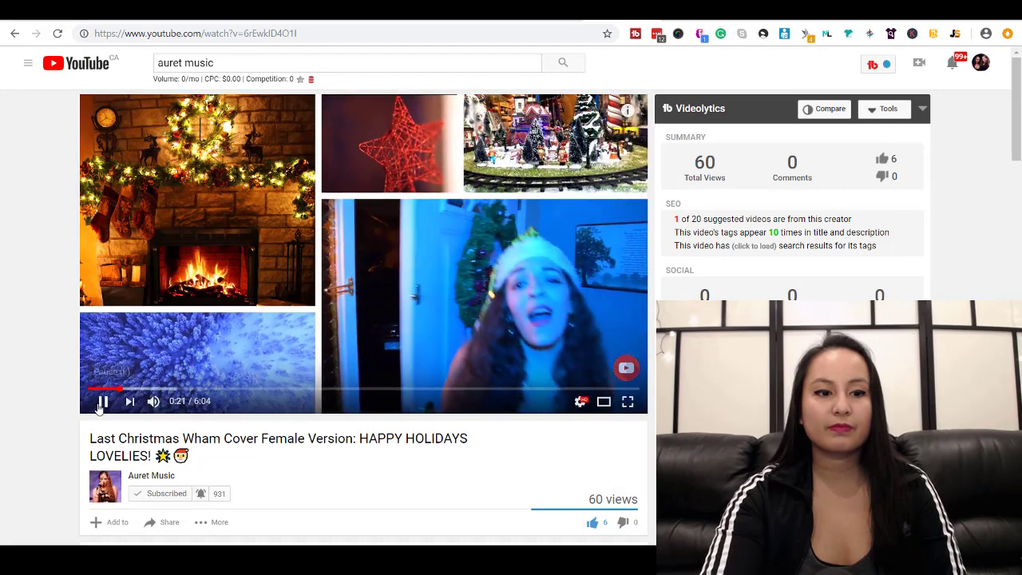
pyautogui.click(99, 407)
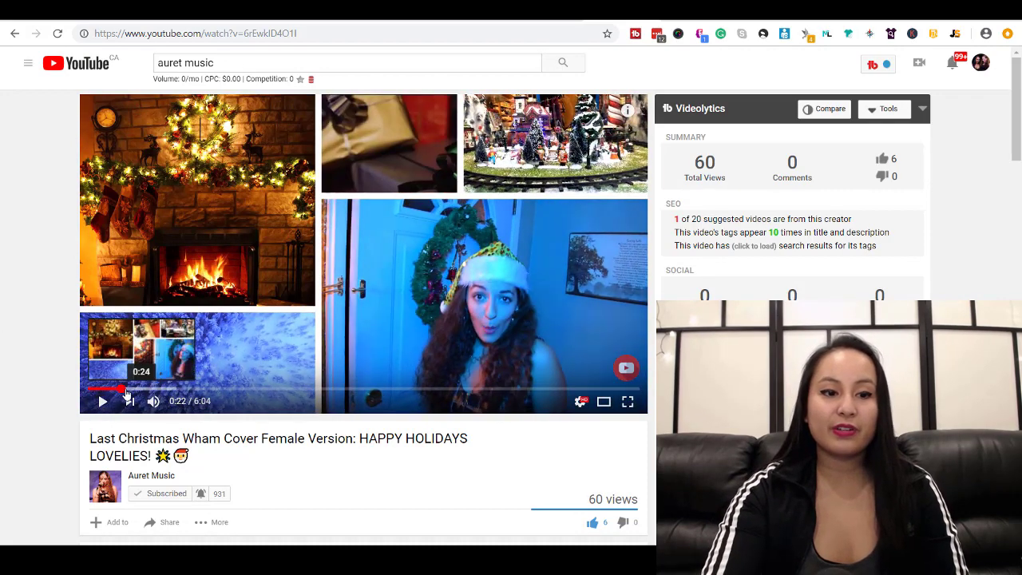
pyautogui.click(124, 390)
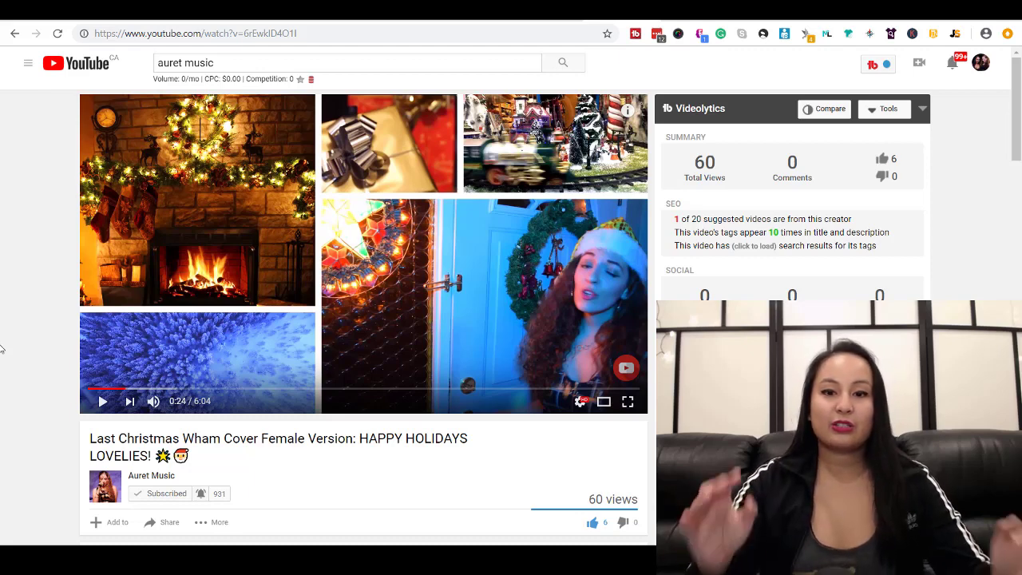
pyautogui.click(129, 395)
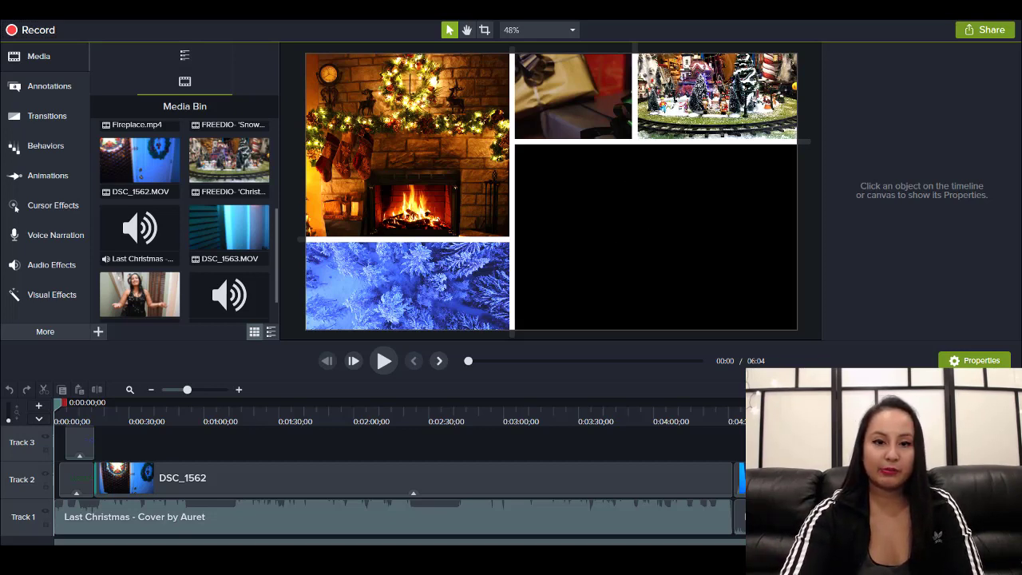
# Examine how the Fireplace clip and the repeated snowy forest clips are laid out on Tracks 5 and 6 of the Camtasia timeline
pyautogui.scroll(3, 391, 479)
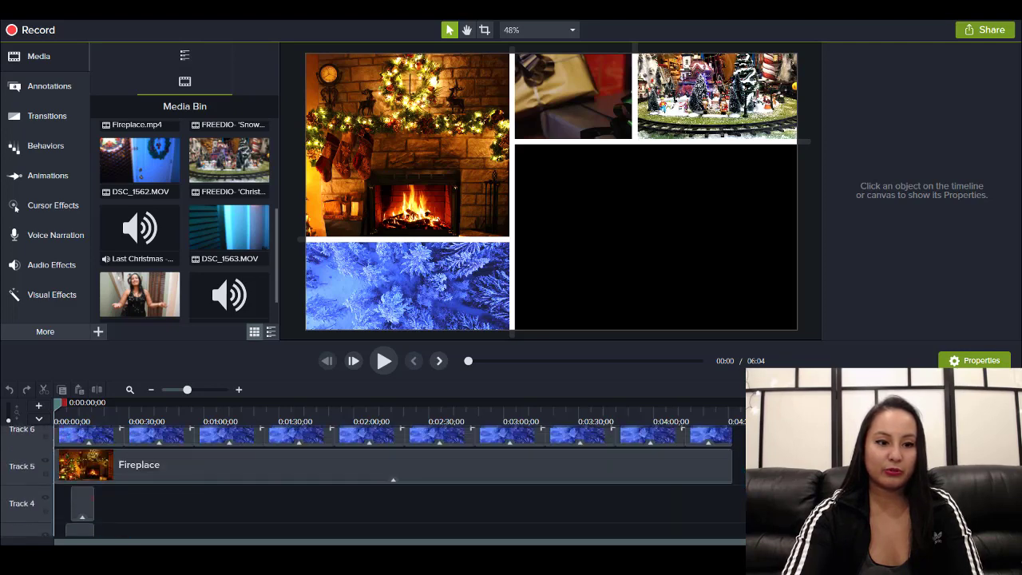
pyautogui.scroll(3, 391, 480)
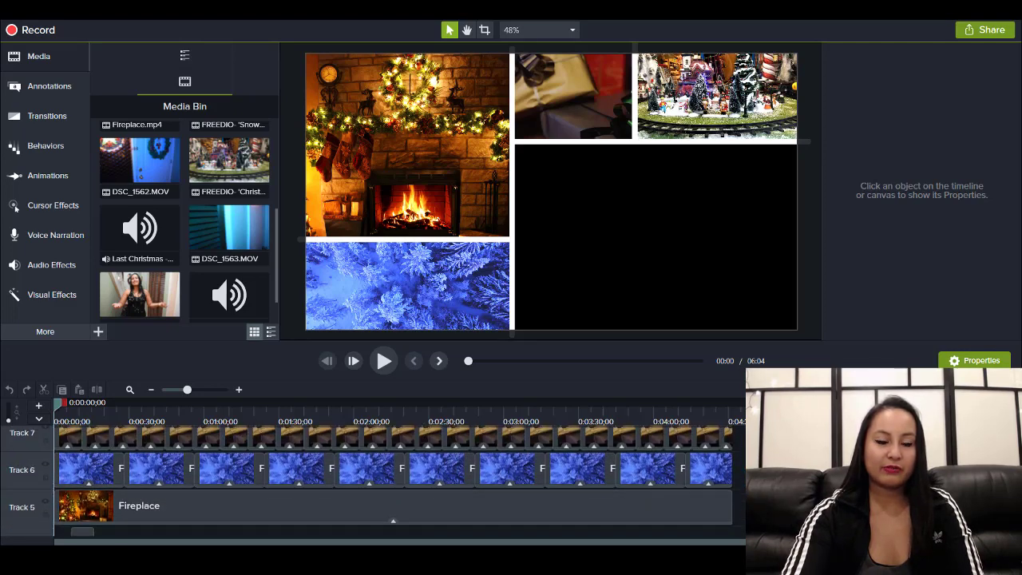
pyautogui.scroll(-1, 392, 479)
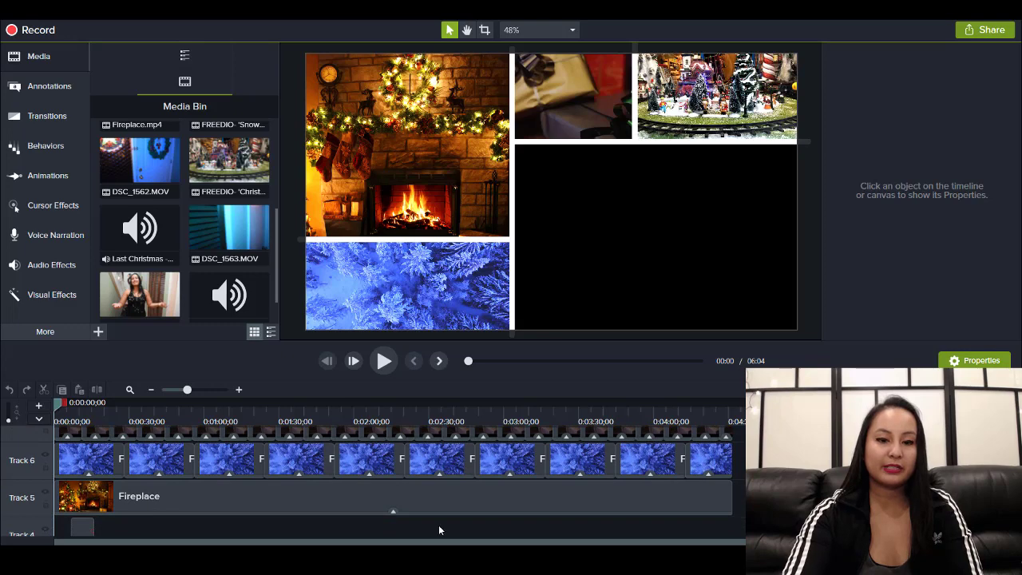
pyautogui.click(431, 504)
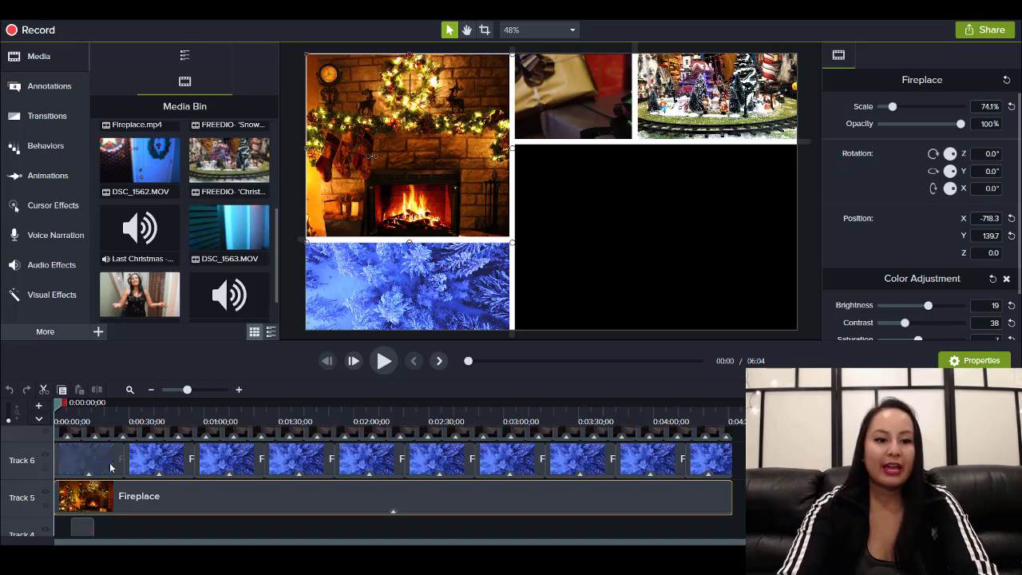
pyautogui.click(144, 465)
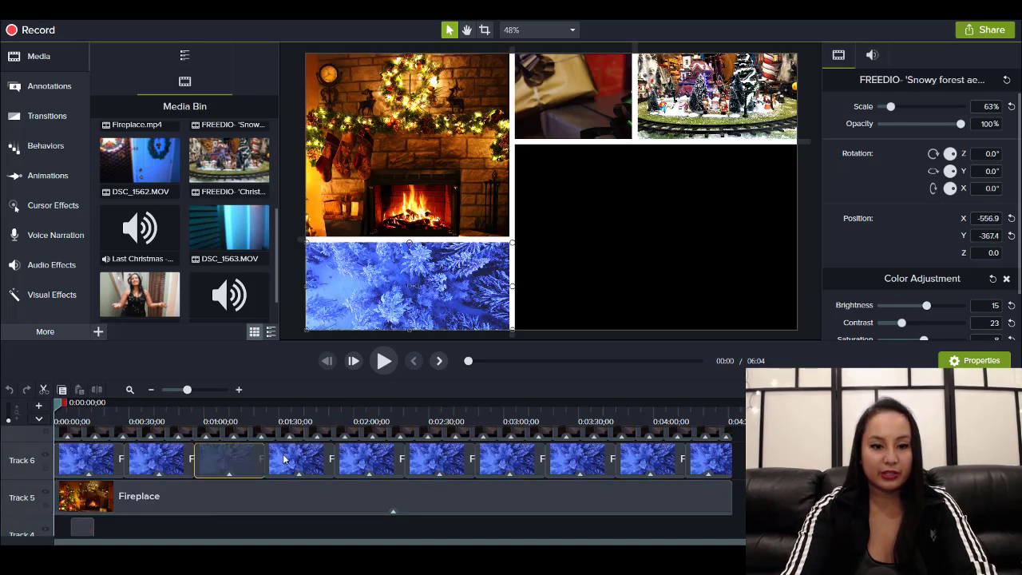
pyautogui.click(353, 466)
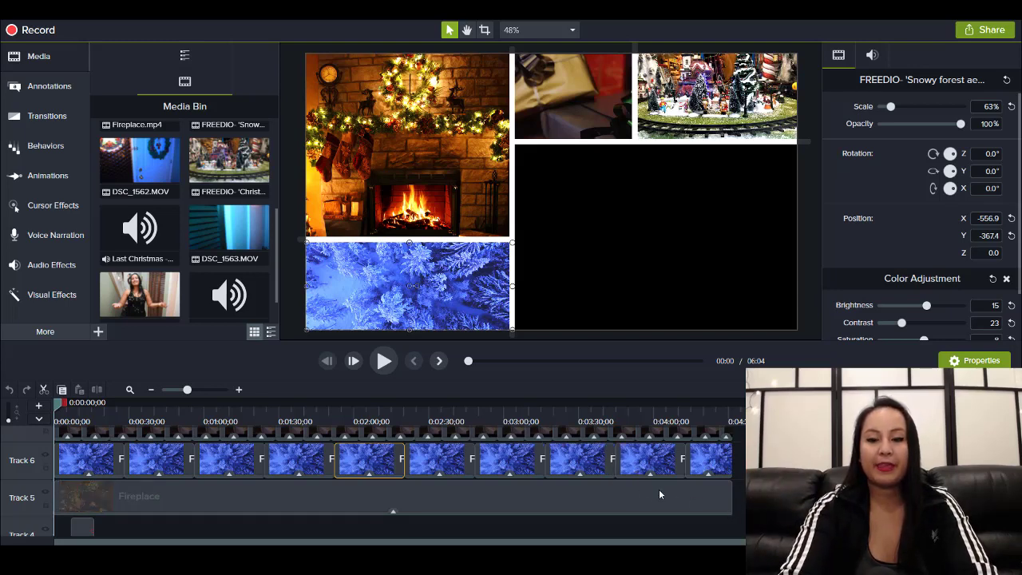
pyautogui.click(659, 489)
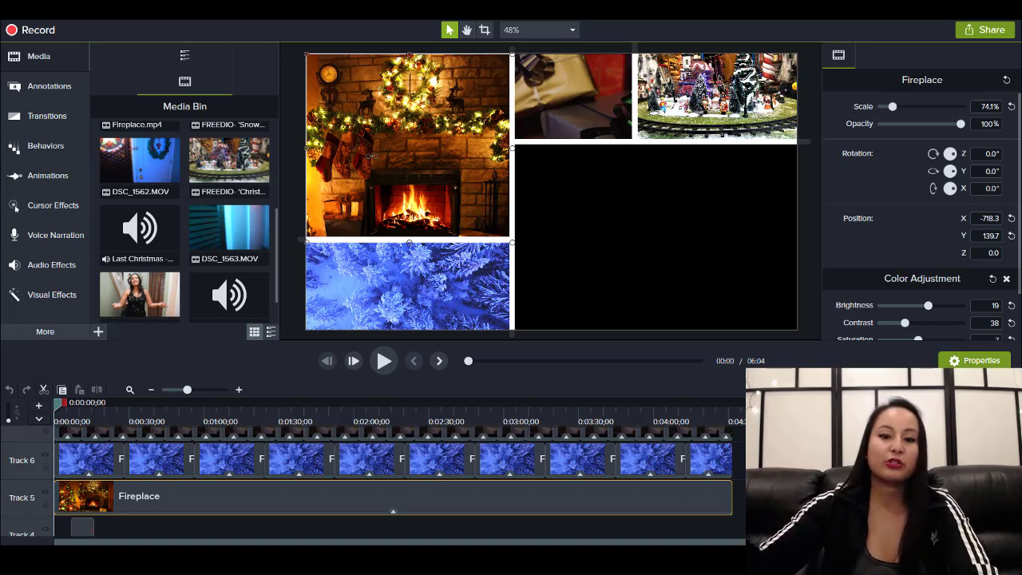
# Examine the presents and Christmas toys tracks and inspect how their clips sit in the collage on the canvas
pyautogui.scroll(3, 393, 479)
pyautogui.scroll(2, 497, 477)
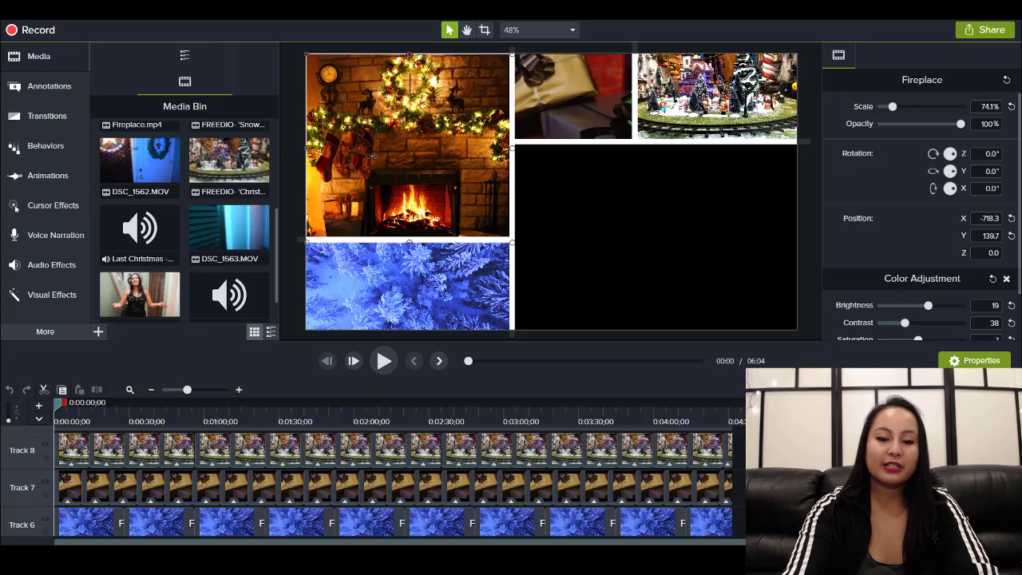
pyautogui.scroll(-2, 394, 481)
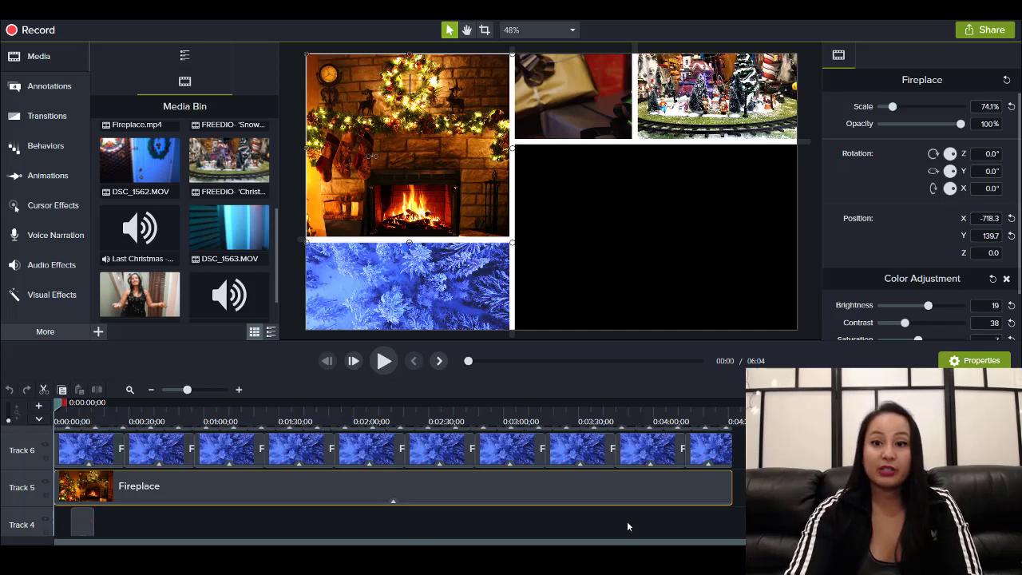
pyautogui.click(496, 495)
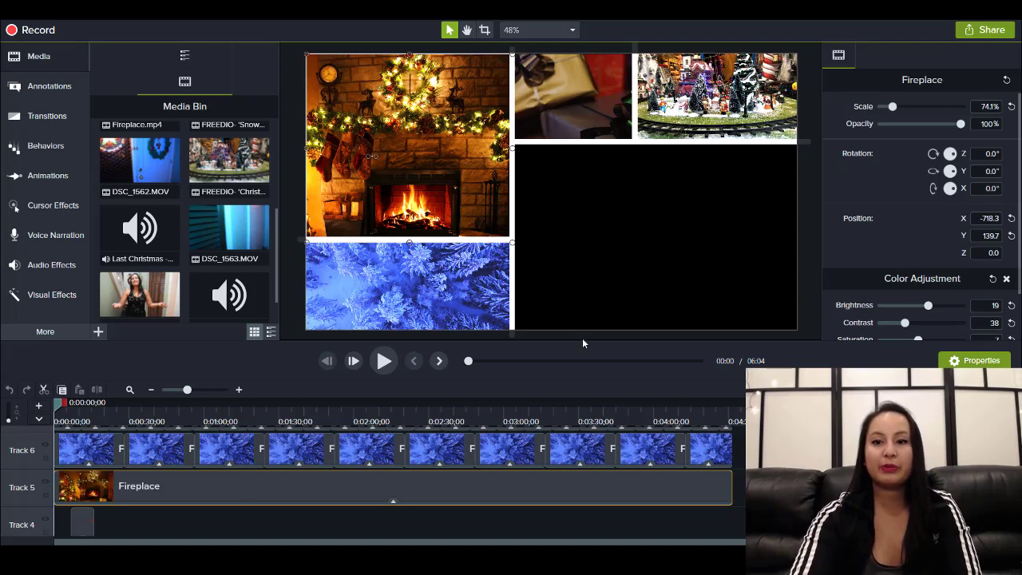
pyautogui.click(597, 267)
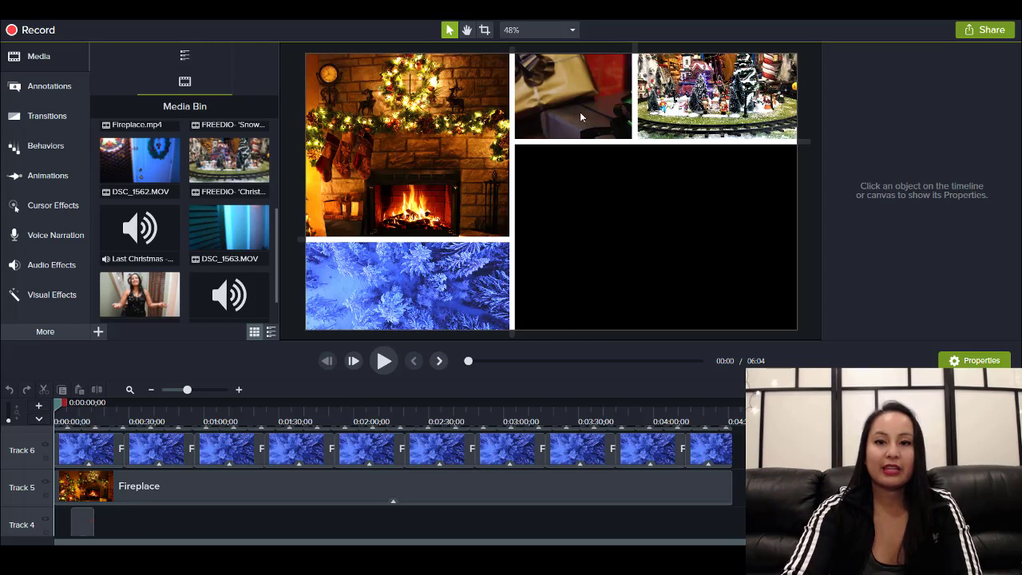
pyautogui.click(692, 112)
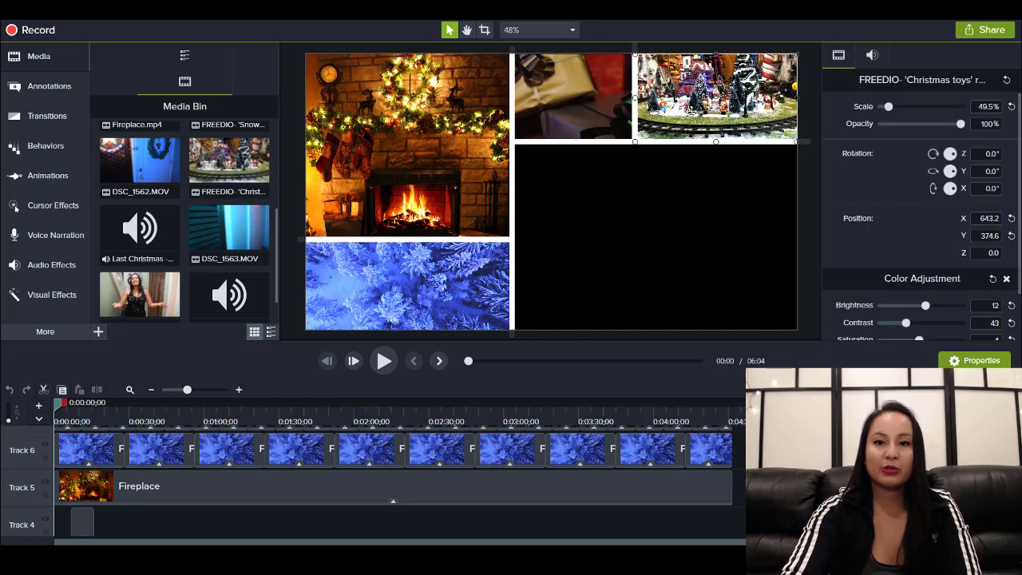
pyautogui.click(577, 111)
pyautogui.click(698, 104)
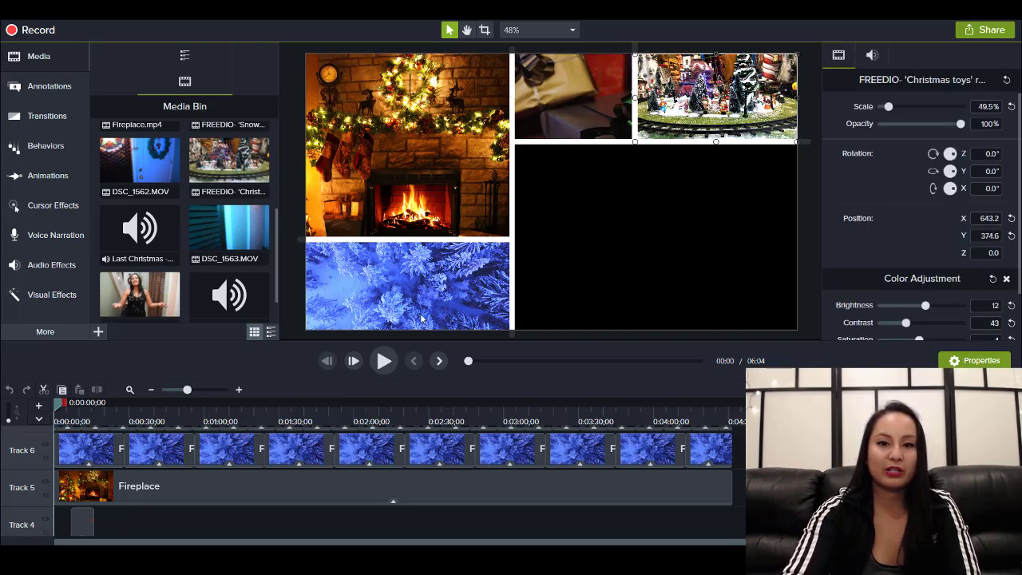
# Try moving the snowy forest clip into the empty black area and scaling it to 63.4%, and undo both changes
pyautogui.click(421, 316)
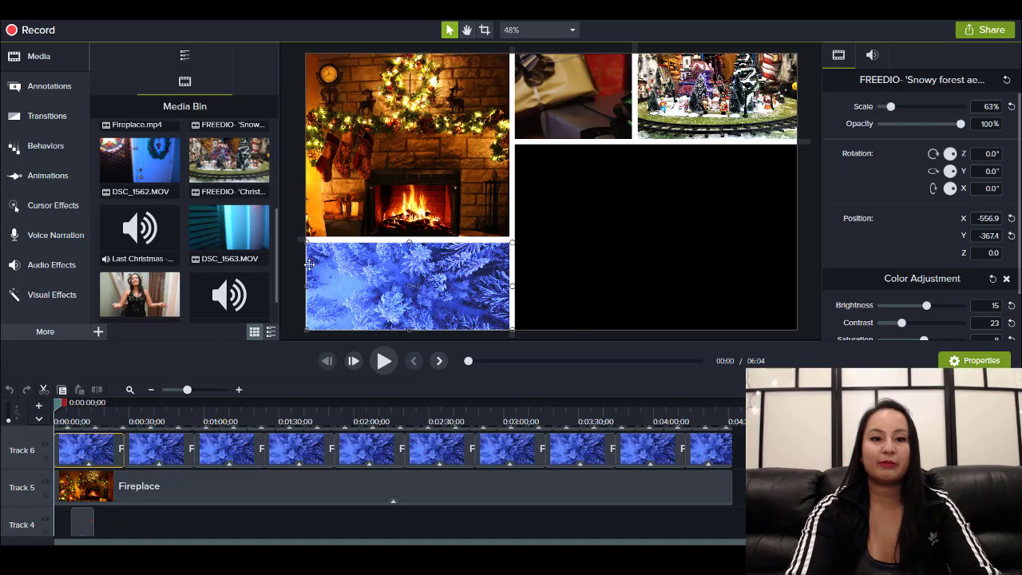
pyautogui.moveTo(324, 272); pyautogui.dragTo(552, 236)
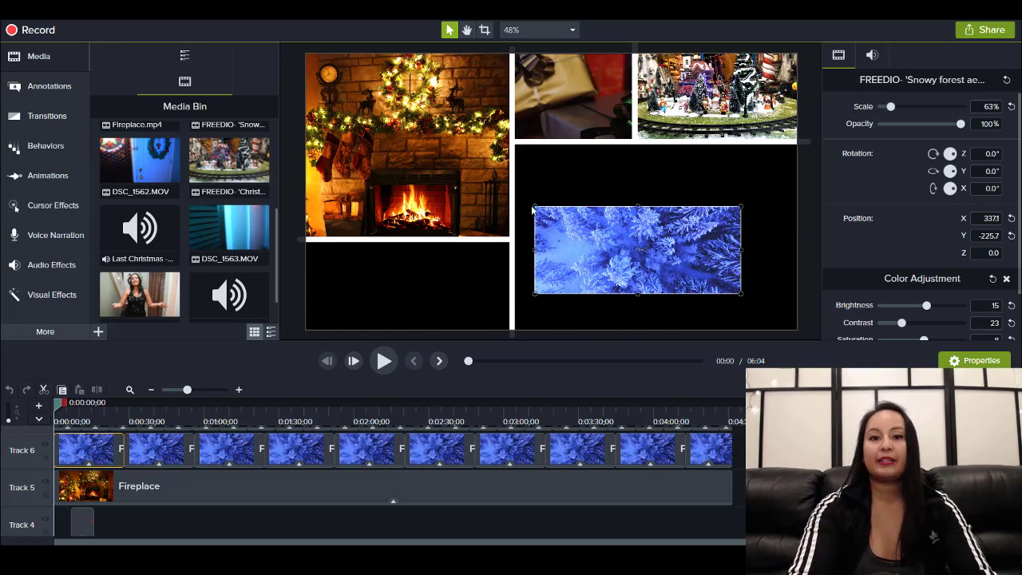
pyautogui.moveTo(534, 207); pyautogui.dragTo(568, 208)
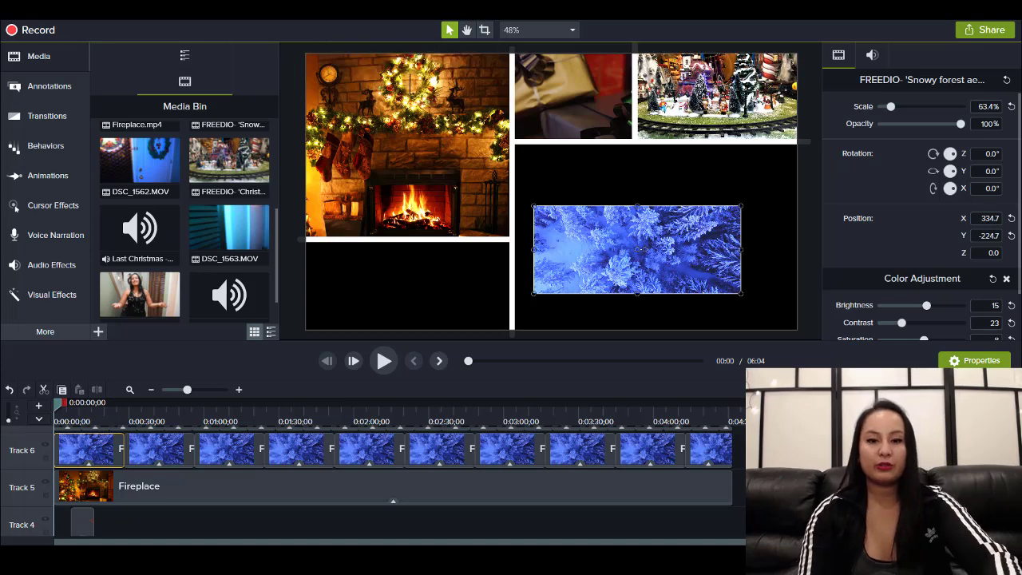
pyautogui.hotkey('ctrl', 'z')
pyautogui.hotkey('ctrl', 'z')
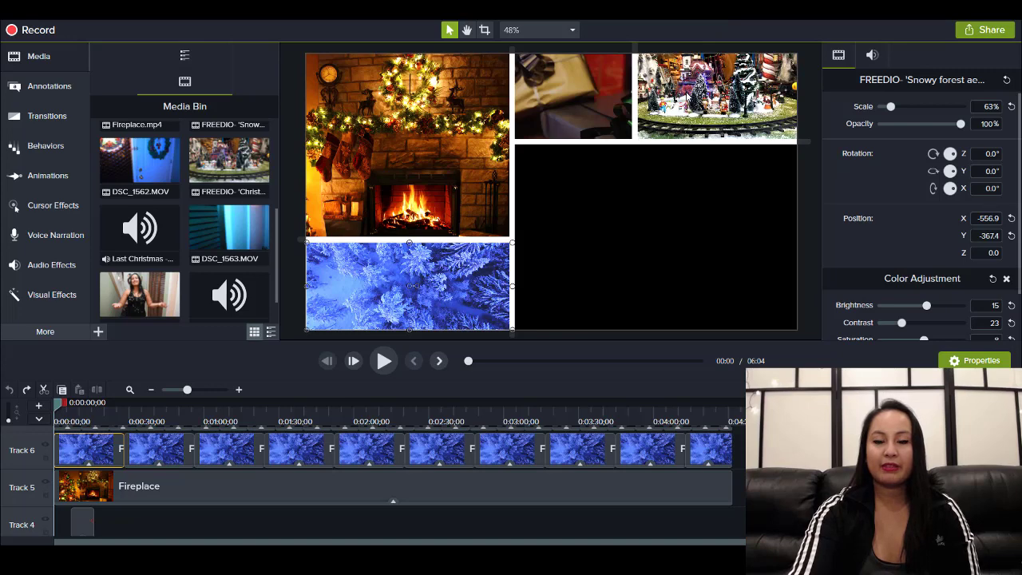
# Try moving the Christmas toys clip into the black area and cropping its left edge, and undo both changes
pyautogui.click(686, 94)
pyautogui.moveTo(686, 94); pyautogui.dragTo(617, 217)
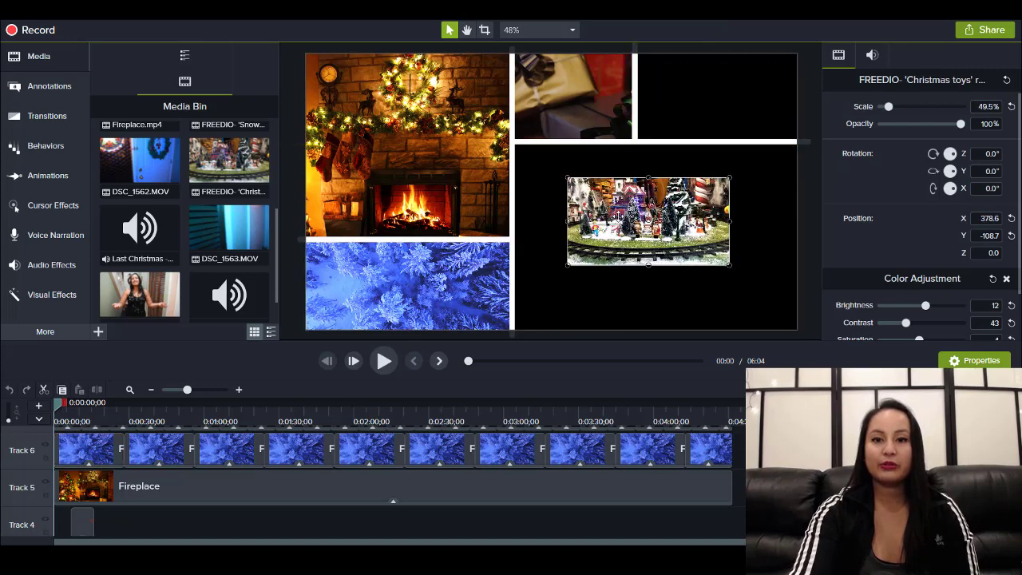
pyautogui.click(484, 30)
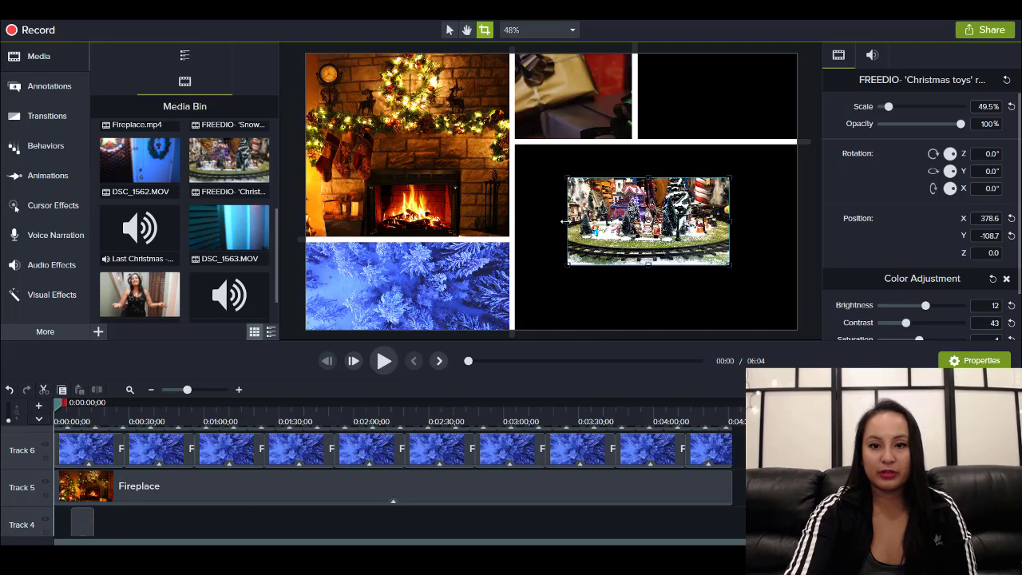
pyautogui.moveTo(567, 221)
pyautogui.mouseDown()
pyautogui.moveTo(594, 226)
pyautogui.moveTo(559, 225)
pyautogui.moveTo(573, 228)
pyautogui.mouseUp()
pyautogui.hotkey('ctrl', 'z')
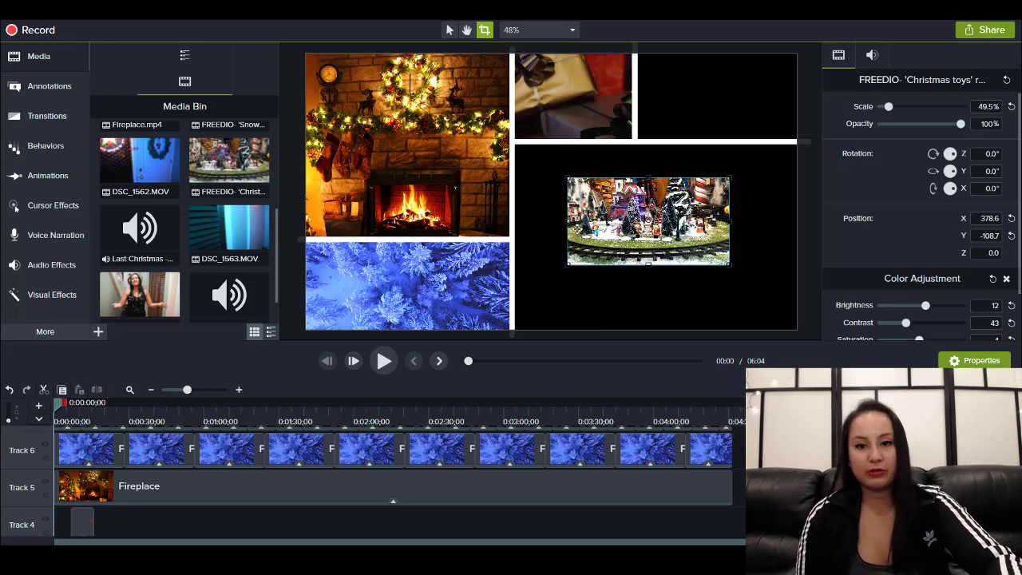
pyautogui.hotkey('ctrl', 'z')
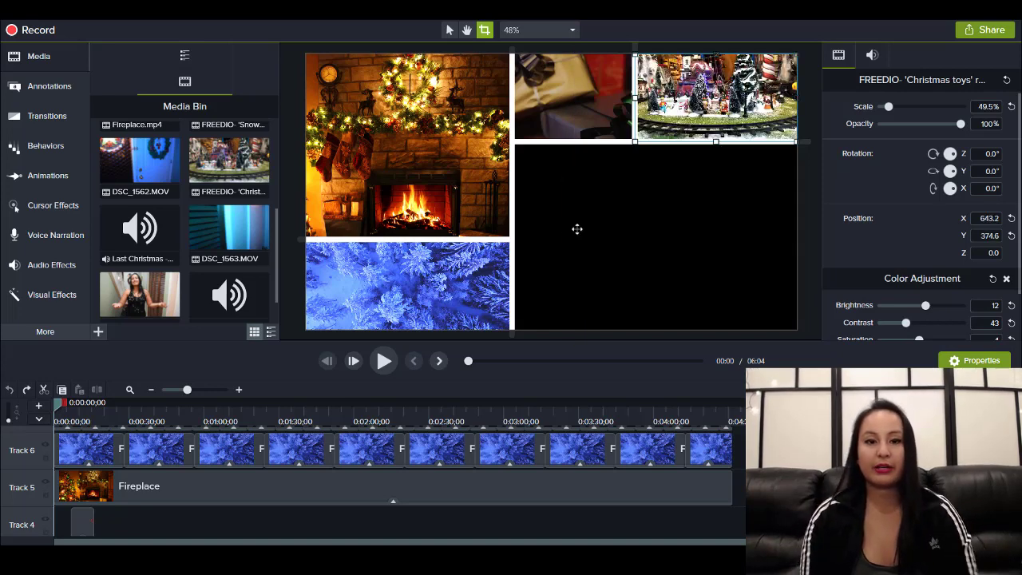
pyautogui.click(576, 251)
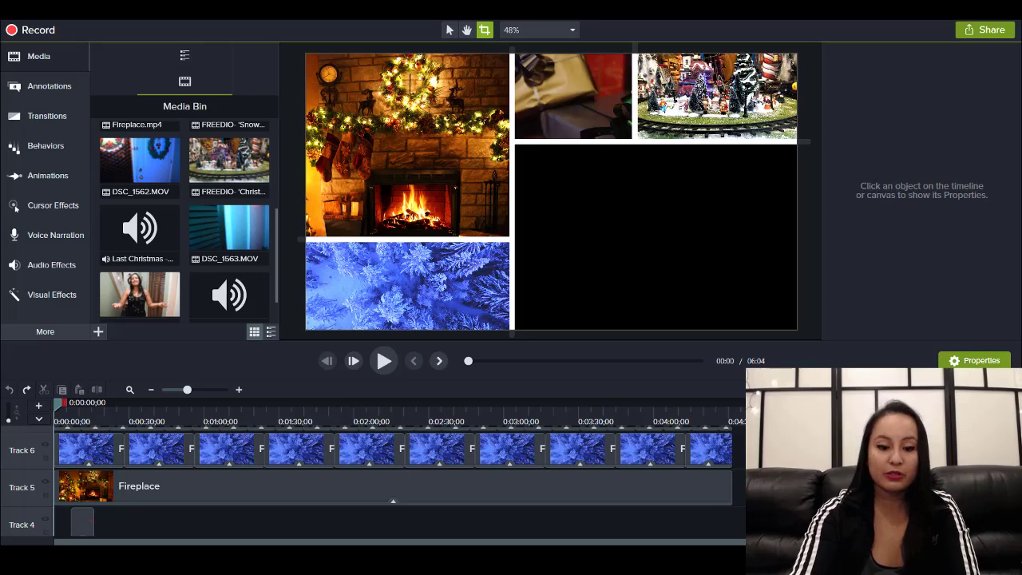
# Inspect the Track 9 shape that forms the white divider between the fireplace and snowy forest clips
pyautogui.scroll(3, 393, 479)
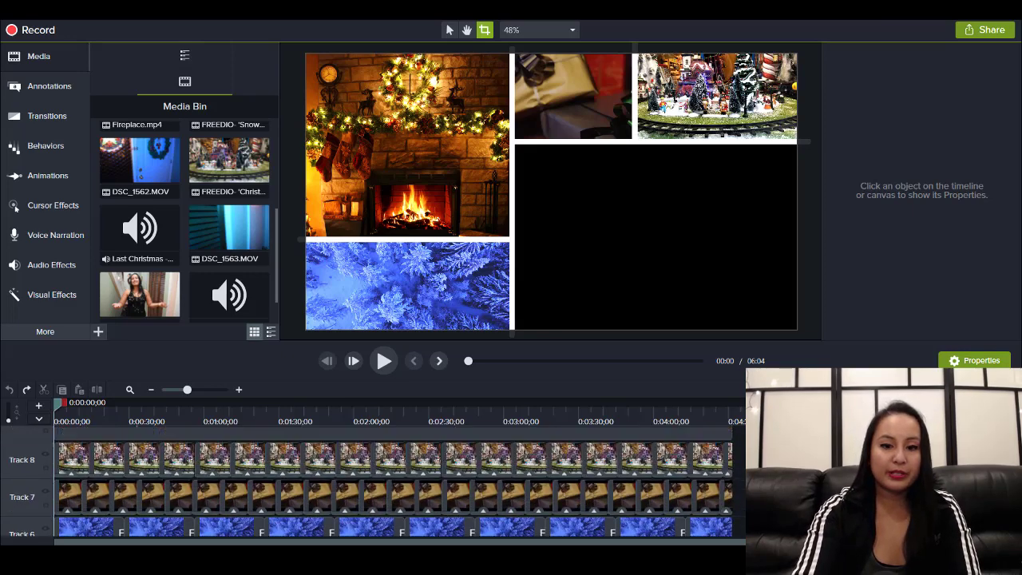
pyautogui.scroll(2, 394, 480)
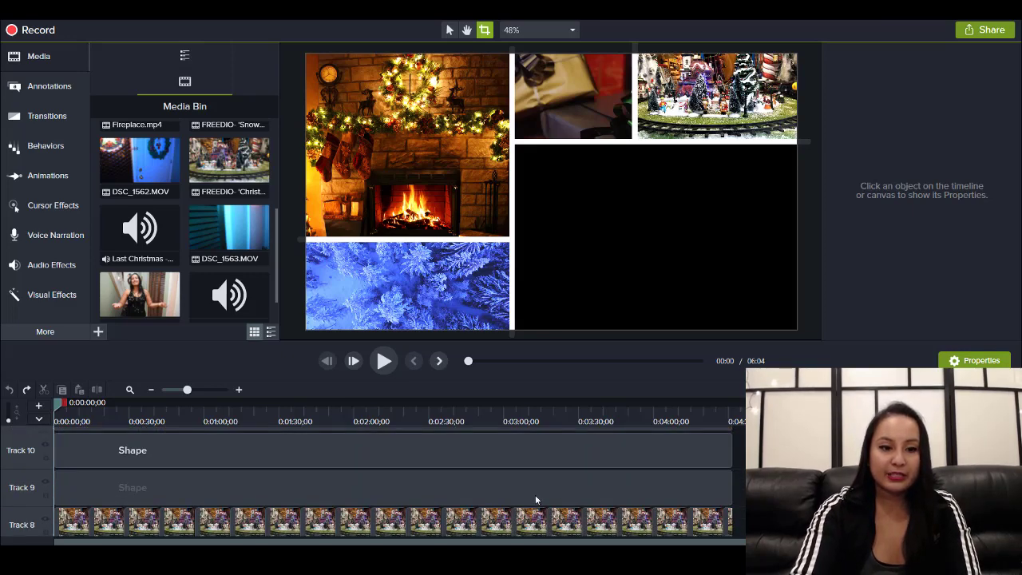
pyautogui.click(498, 487)
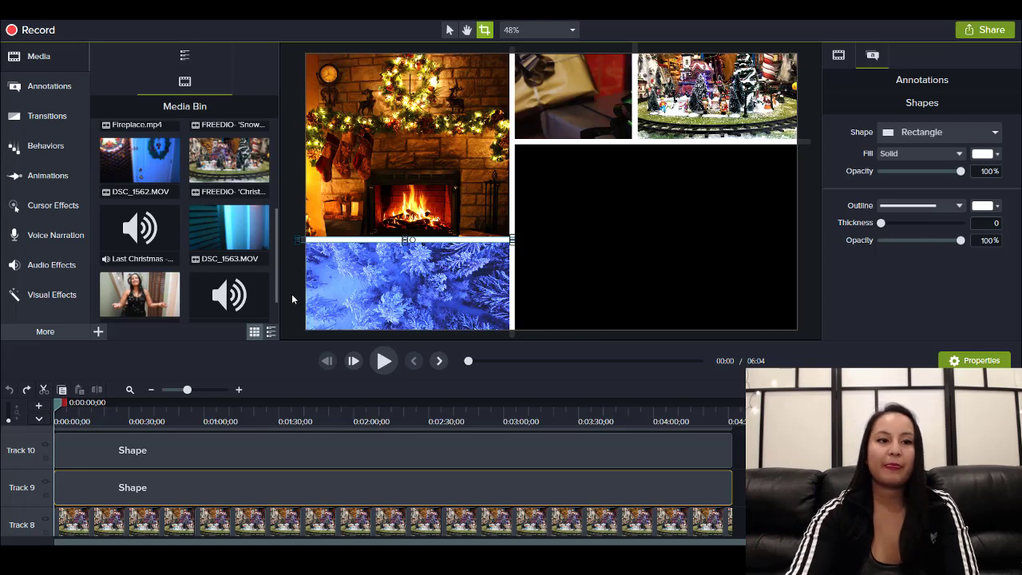
# Add a white rectangle shape in the black area of the canvas and stretch it into a long, thin horizontal bar
pyautogui.click(24, 94)
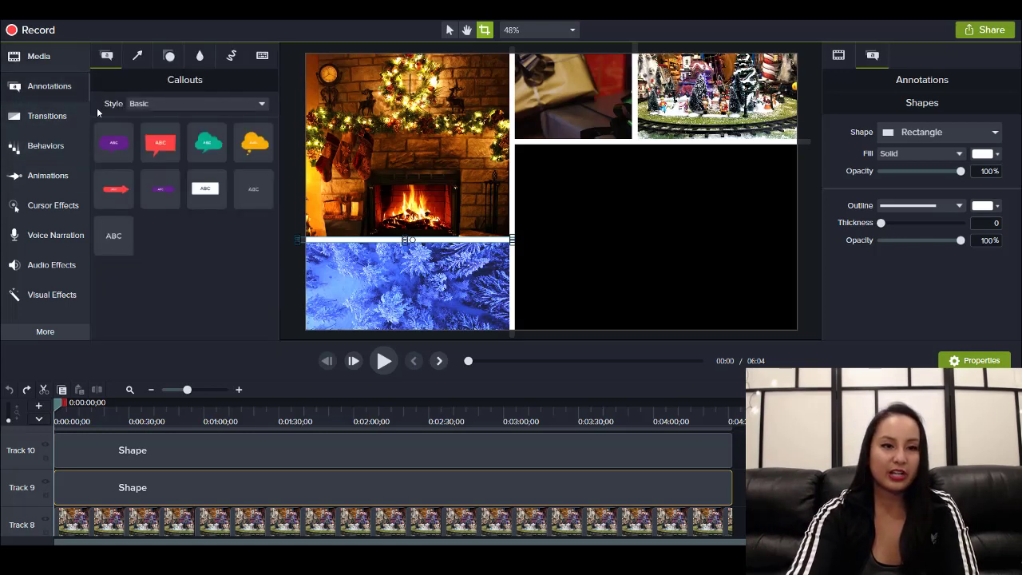
pyautogui.click(169, 56)
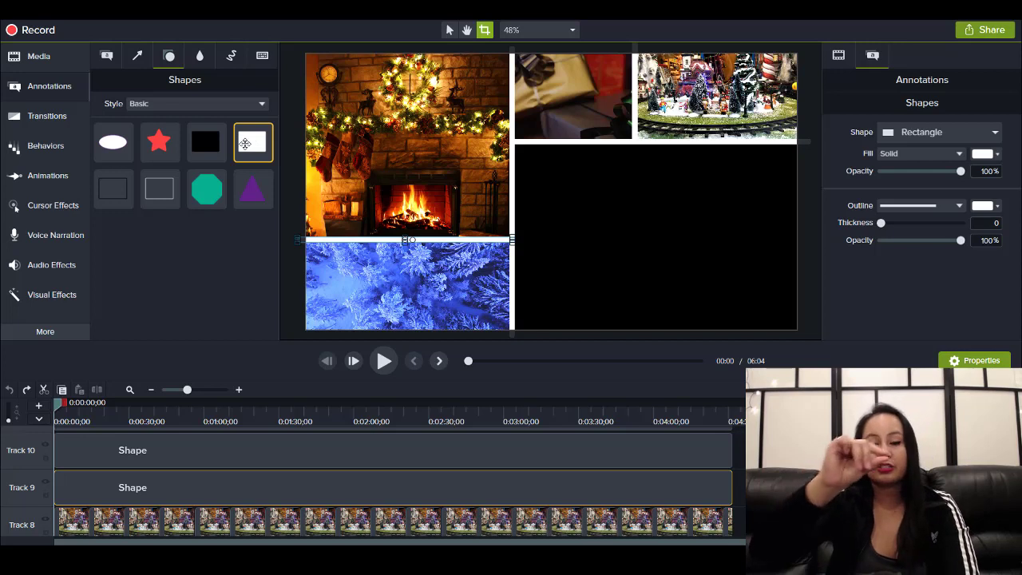
pyautogui.moveTo(245, 143); pyautogui.dragTo(567, 239)
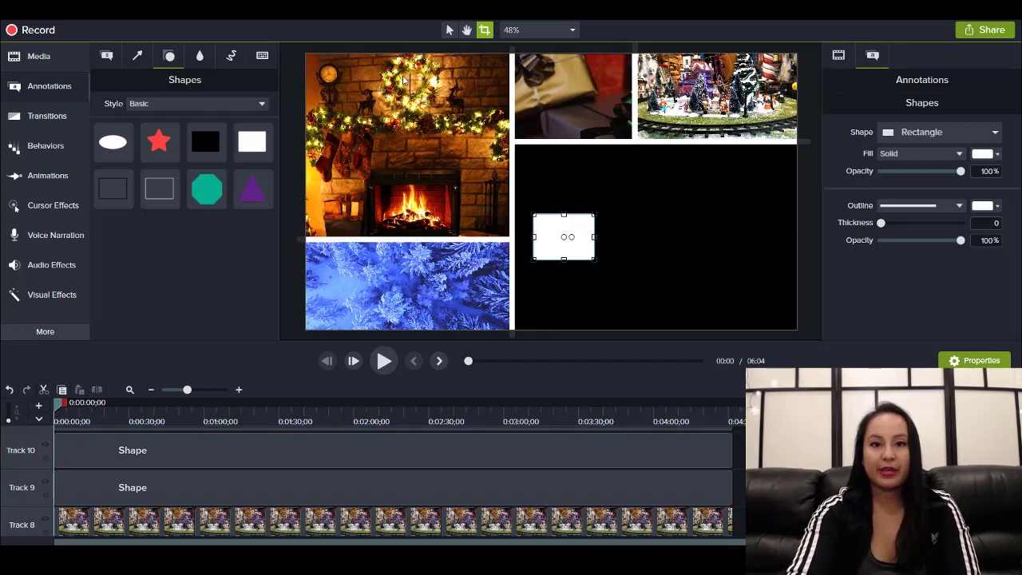
pyautogui.click(449, 30)
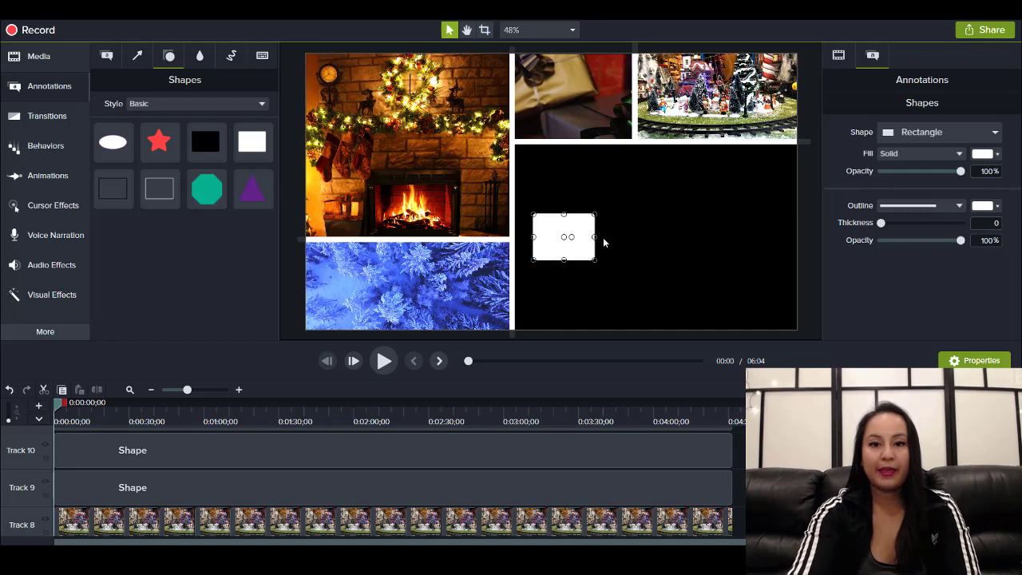
pyautogui.moveTo(602, 236); pyautogui.dragTo(754, 238)
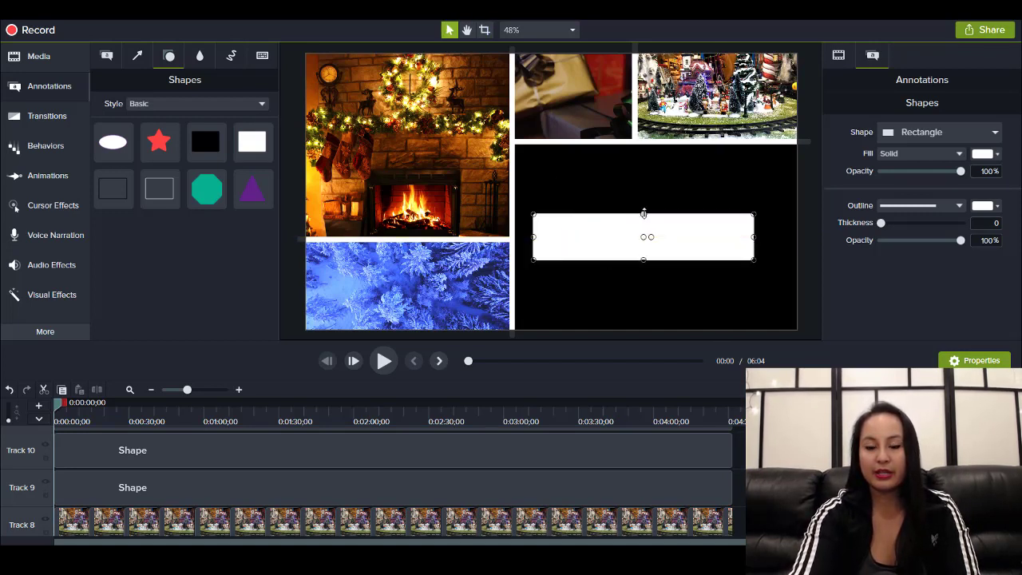
pyautogui.moveTo(648, 215); pyautogui.dragTo(644, 254)
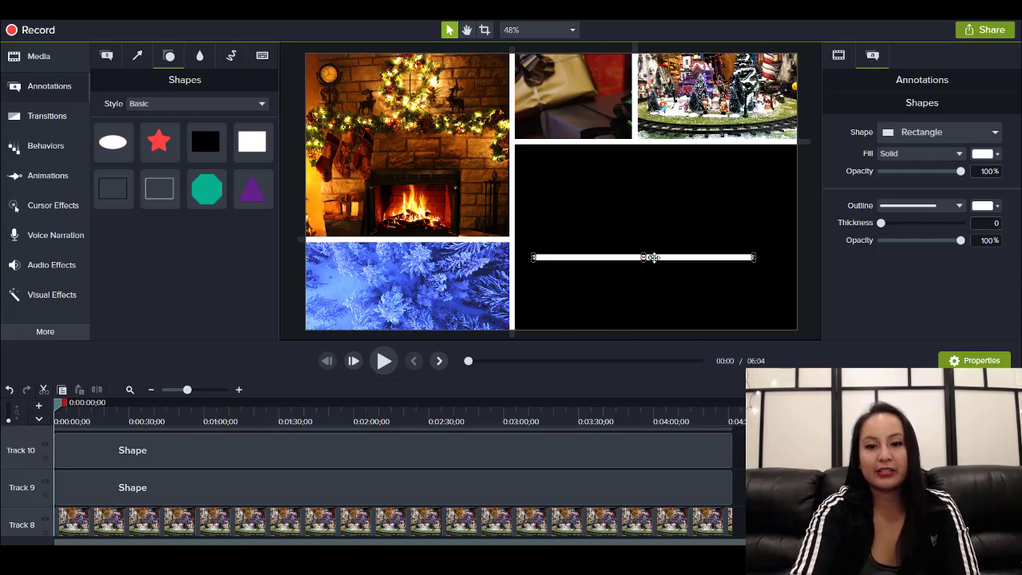
# Move and slightly tilt the thin white bar in the black area of the canvas, and delete the bar
pyautogui.moveTo(652, 257)
pyautogui.mouseDown()
pyautogui.moveTo(663, 238)
pyautogui.moveTo(646, 260)
pyautogui.moveTo(657, 248)
pyautogui.mouseUp()
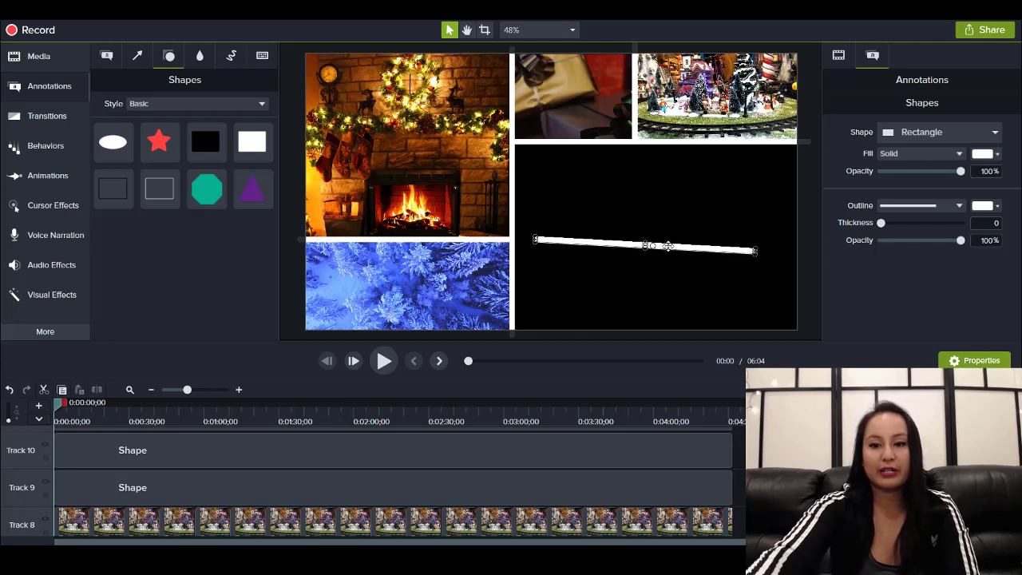
pyautogui.press('Delete')
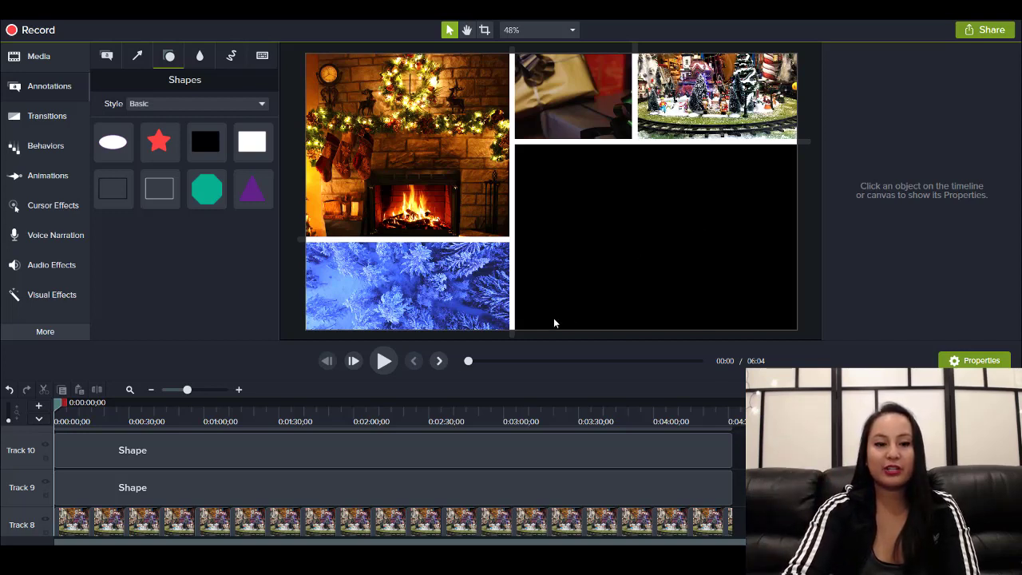
# Preview the full collage at about 1:21 and 1:40 on the timeline
pyautogui.click(257, 413)
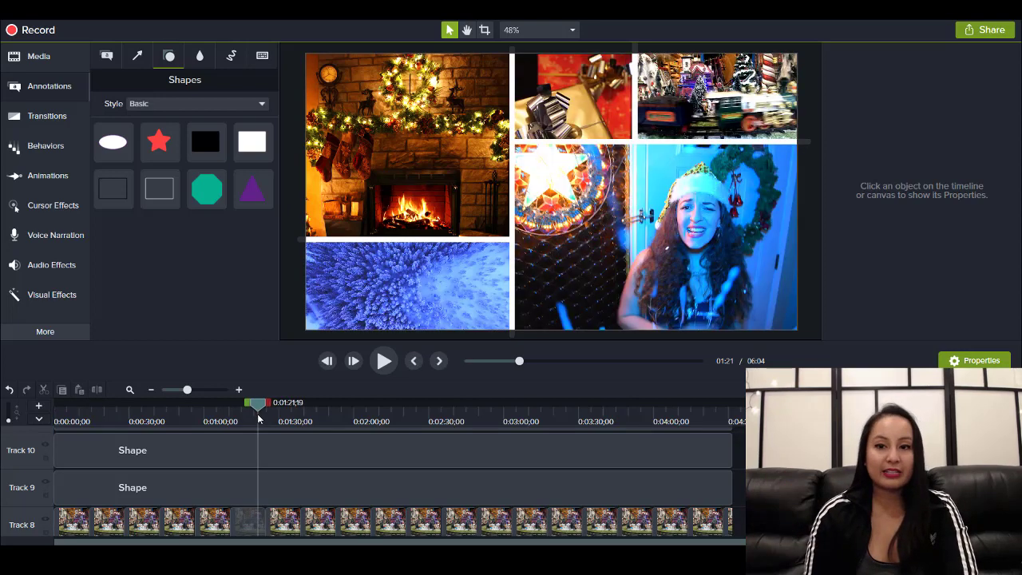
pyautogui.click(304, 418)
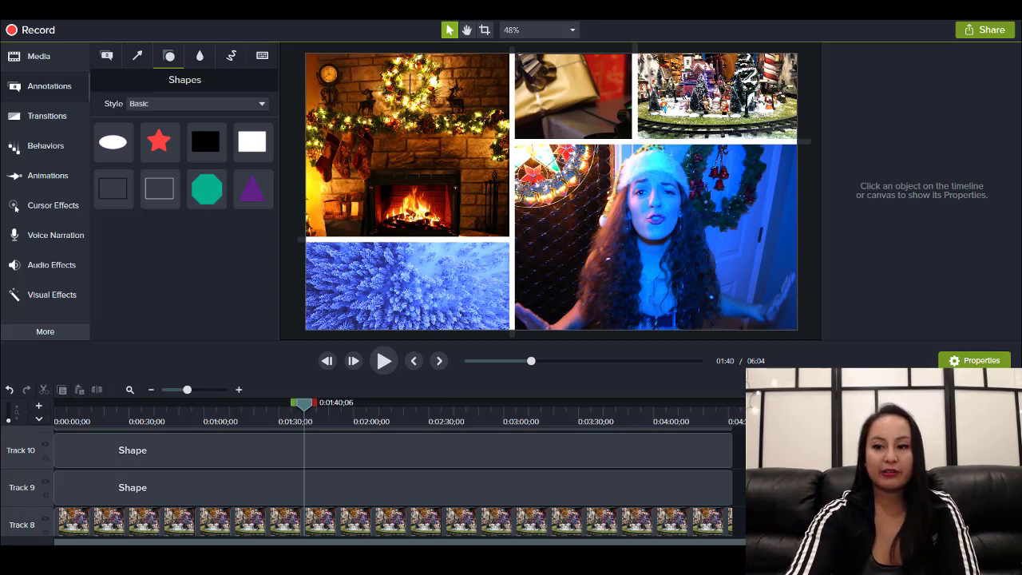
# Inspect the properties of the DSC_1562 clip on Track 2 and the Fireplace clip on Track 5
pyautogui.scroll(-4, 391, 479)
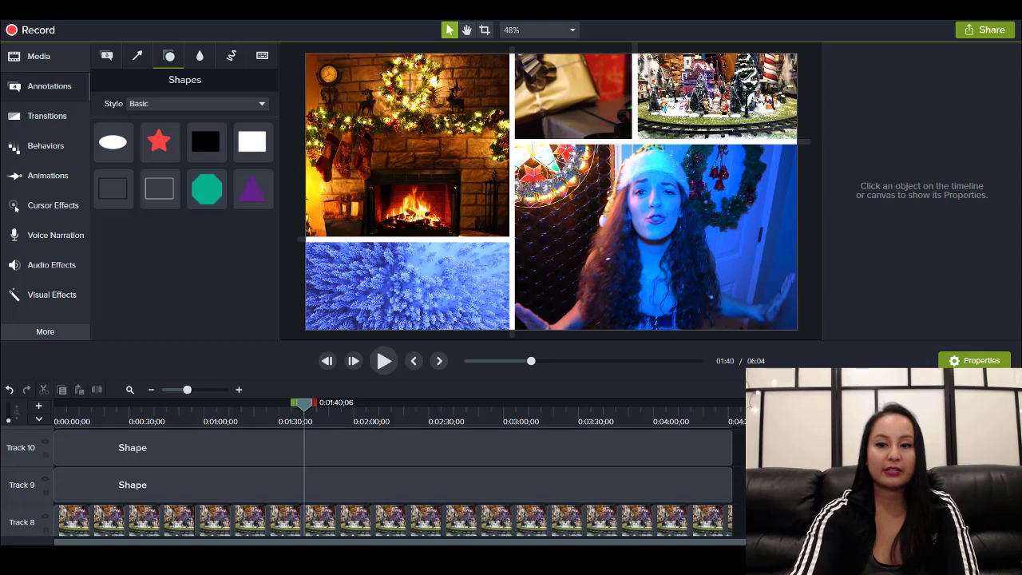
pyautogui.scroll(-3, 391, 479)
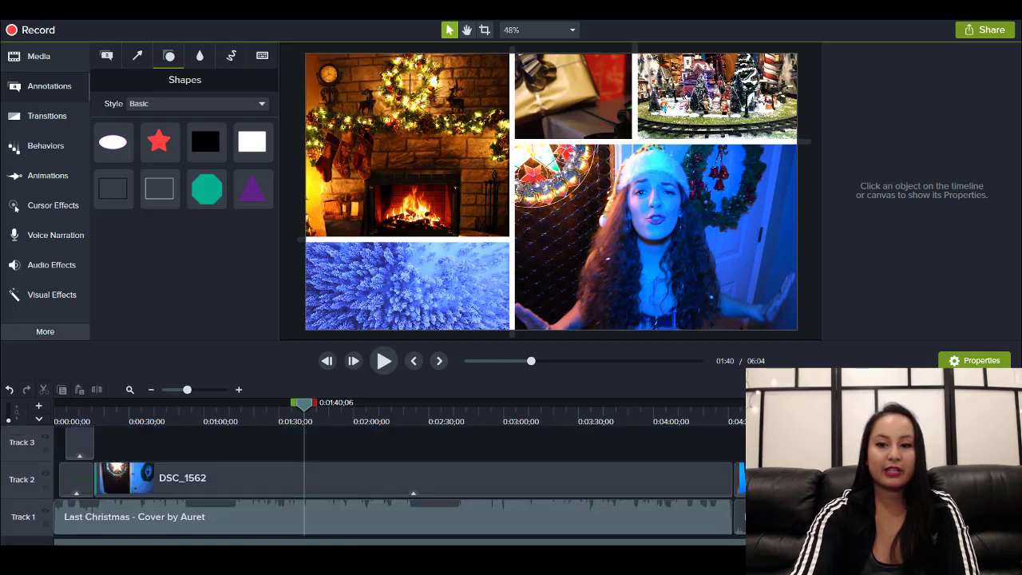
pyautogui.click(546, 488)
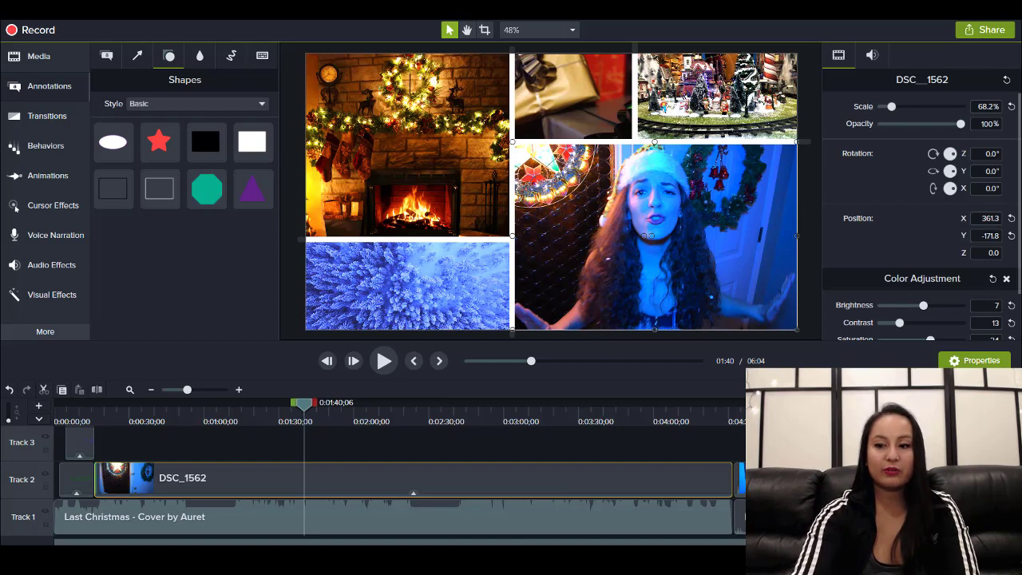
pyautogui.scroll(3, 391, 479)
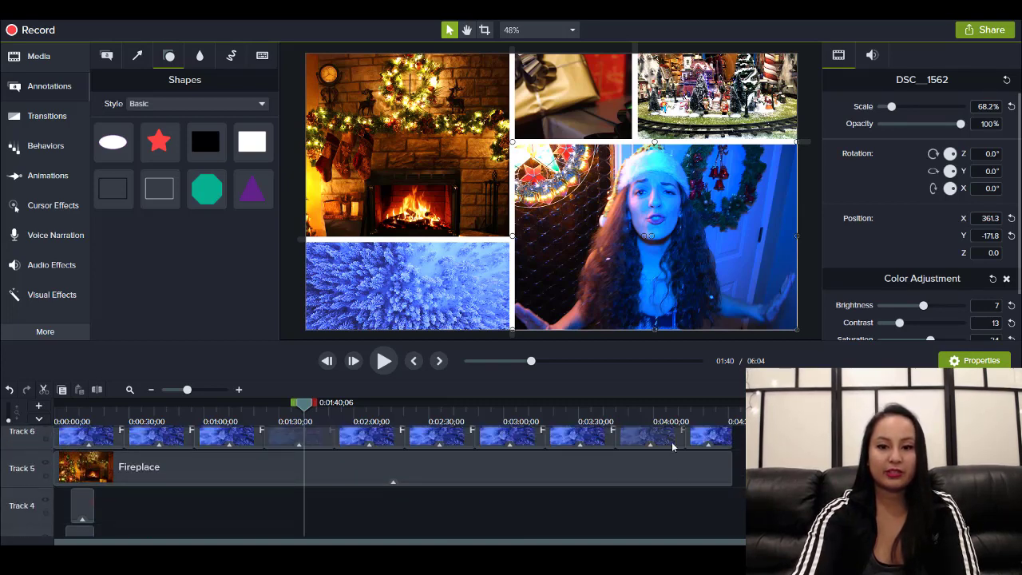
pyautogui.click(669, 464)
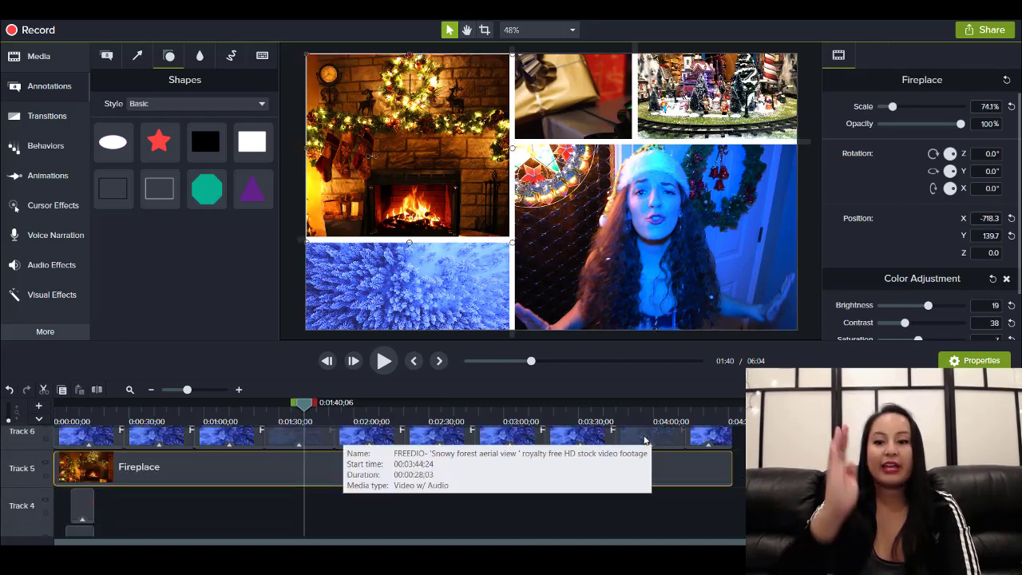